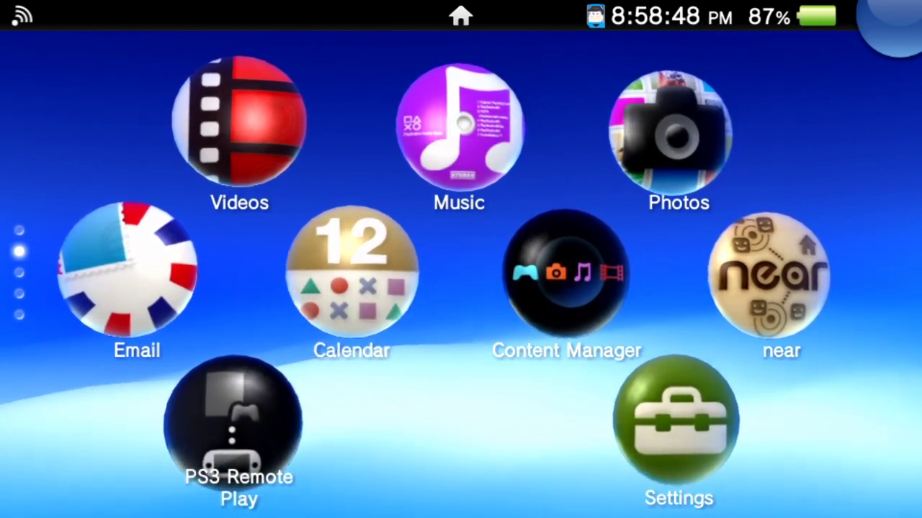
# - Look through the home screen pages and open the Store Preview (Title Store) app
pyautogui.scroll(-5, 461, 281)
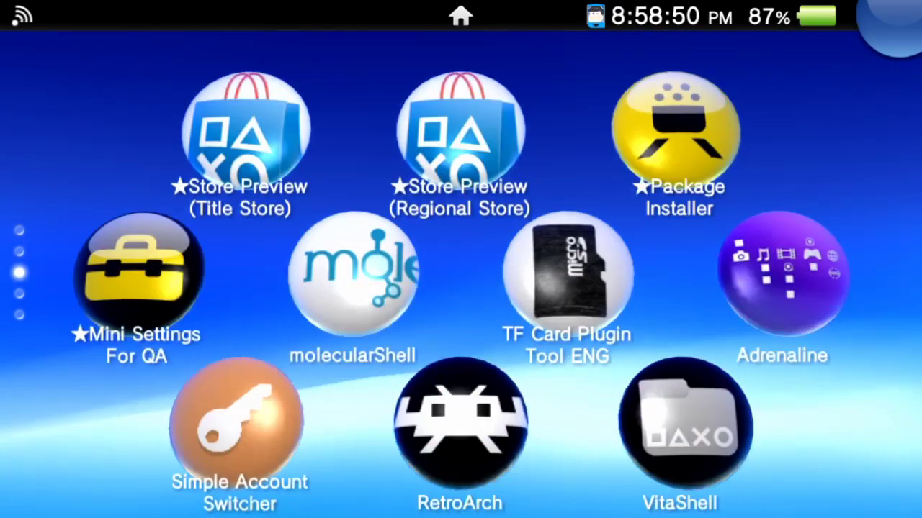
pyautogui.scroll(5, 460, 281)
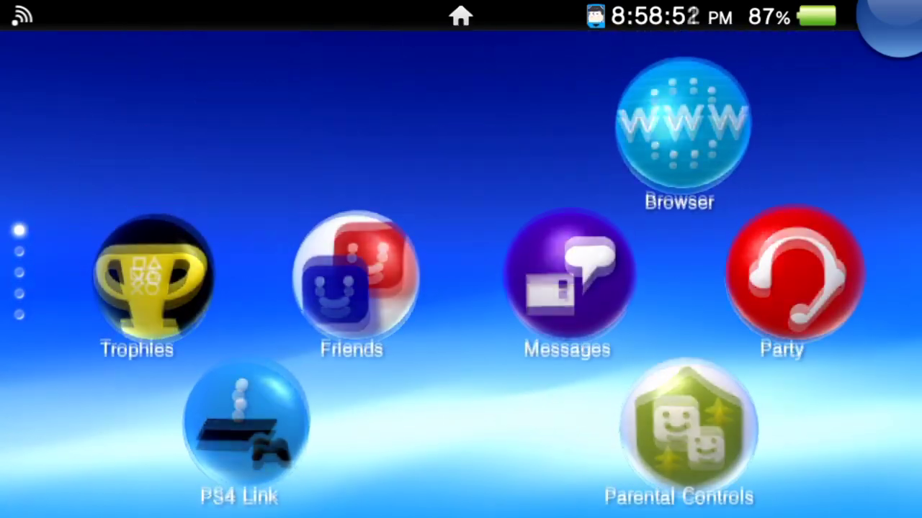
pyautogui.scroll(-2, 460, 281)
pyautogui.scroll(-2, 460, 280)
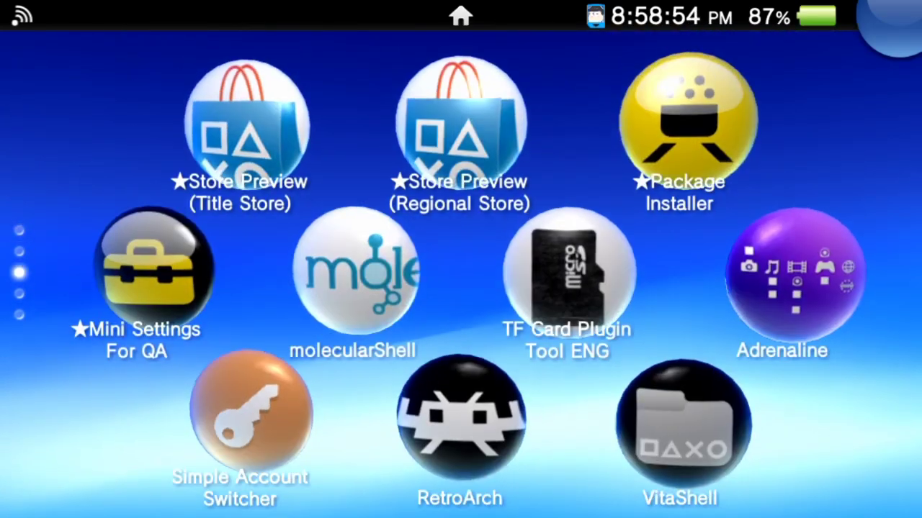
pyautogui.click(245, 126)
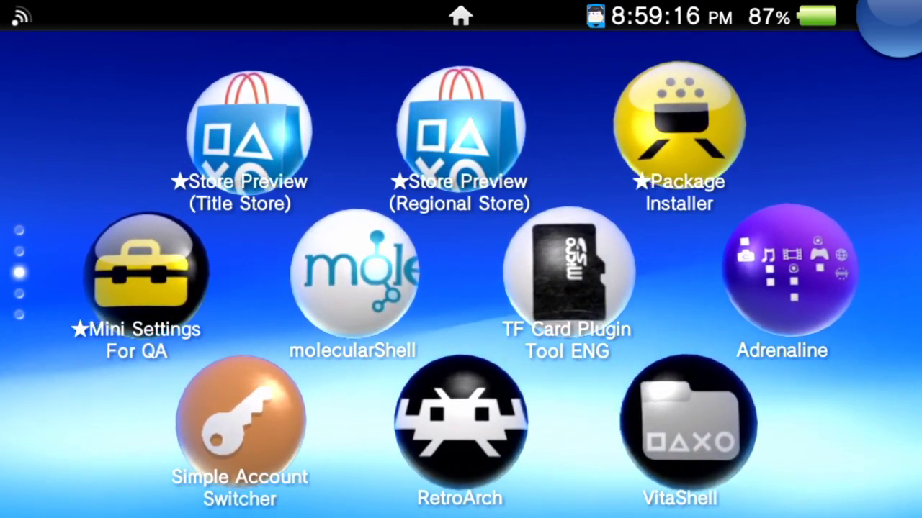
# - Open Package Installer to view its Content Manager Assistant entry, and return to the home screen with it still running
pyautogui.click(676, 128)
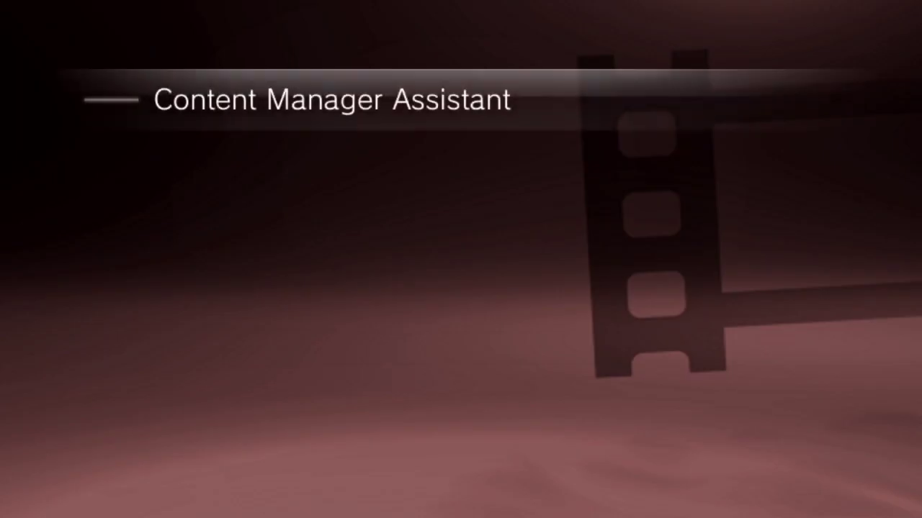
pyautogui.press('Home')
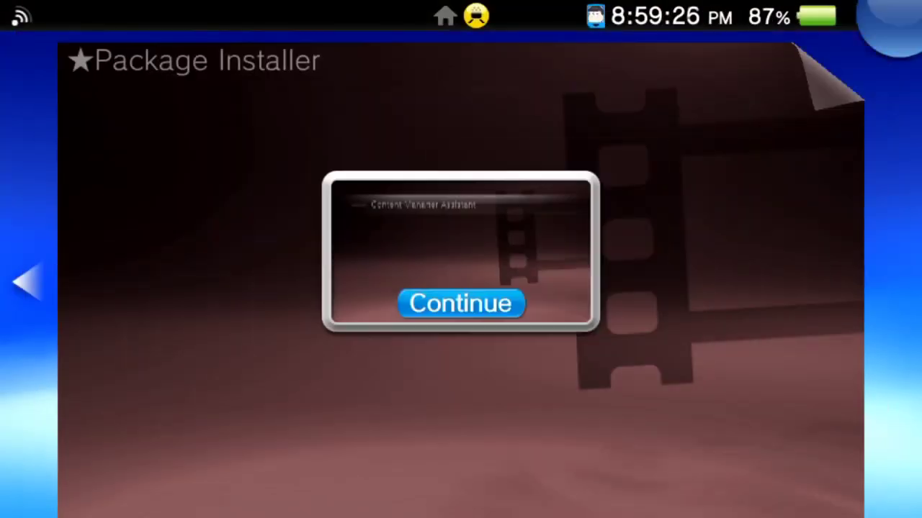
pyautogui.press('Home')
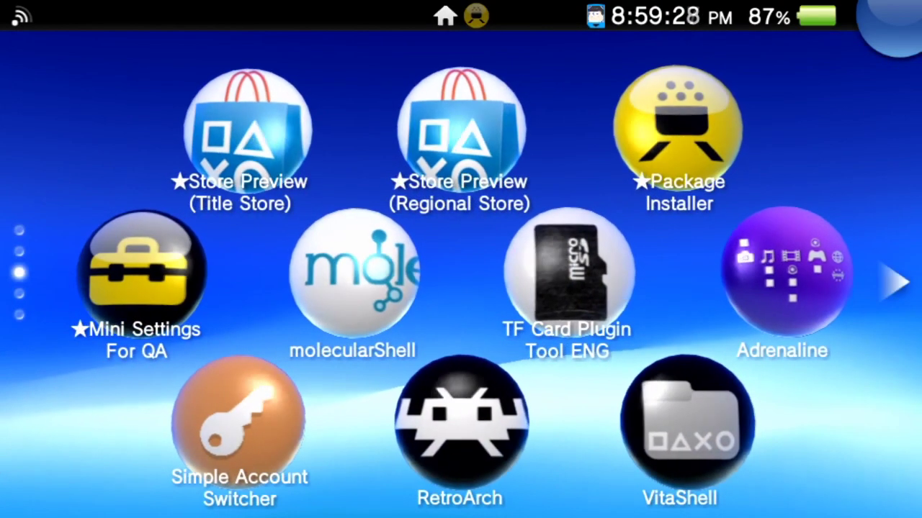
# - View the Debug Settings in Mini Settings For QA, and return to the home screen
pyautogui.click(136, 269)
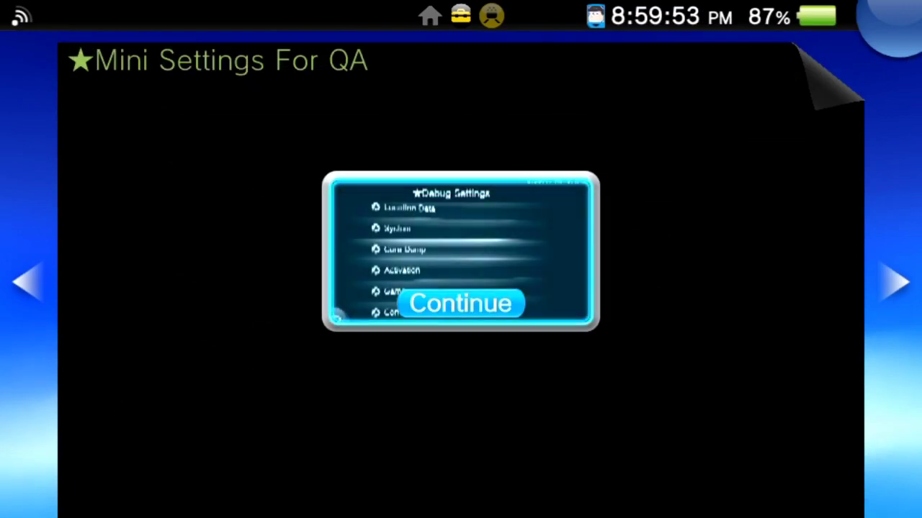
pyautogui.hscroll(-3, 461, 259)
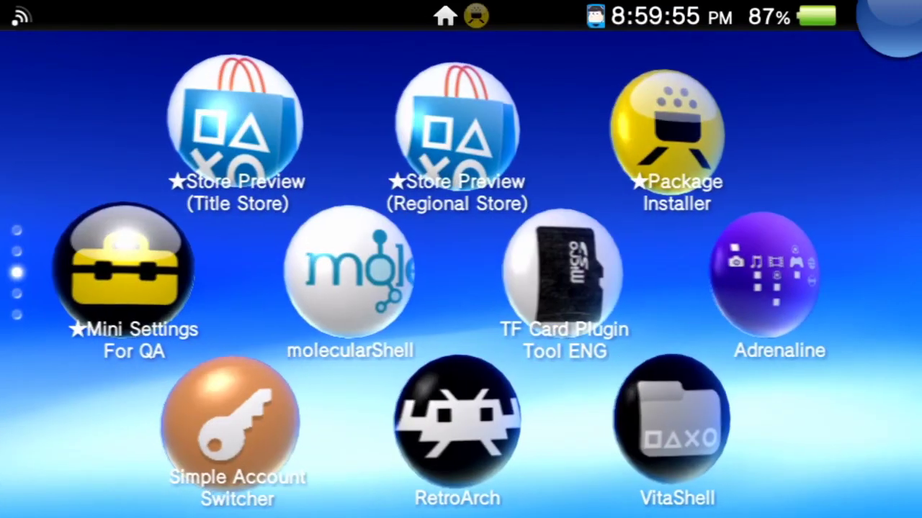
# - Open the Settings app to view its Debug Settings, and close the app
pyautogui.scroll(-3, 461, 288)
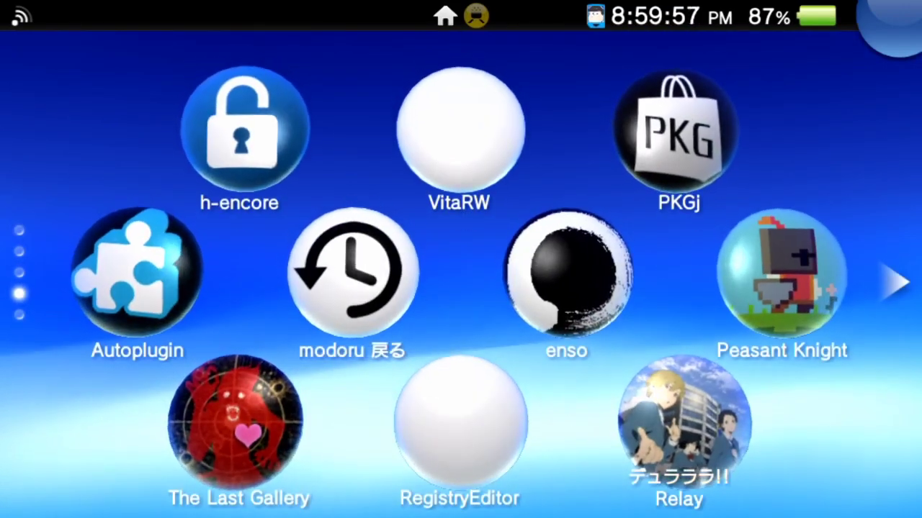
pyautogui.scroll(-3, 461, 288)
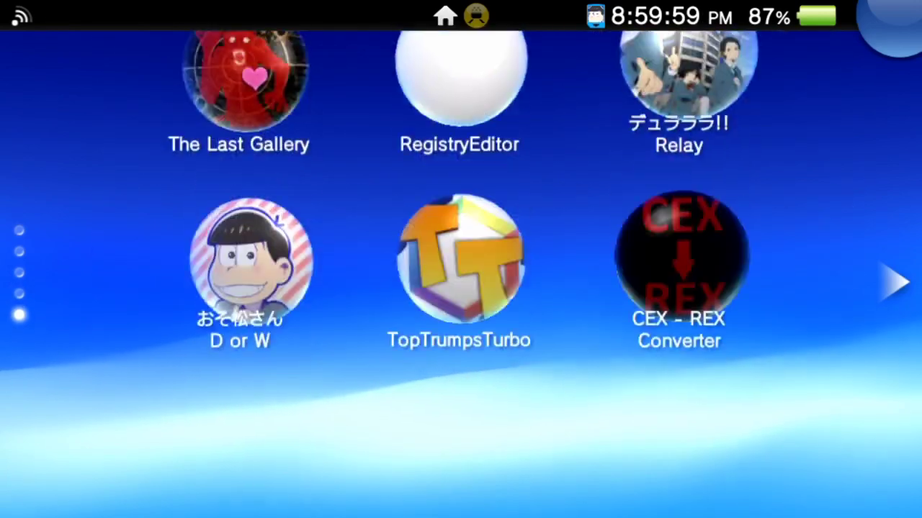
pyautogui.scroll(6, 461, 288)
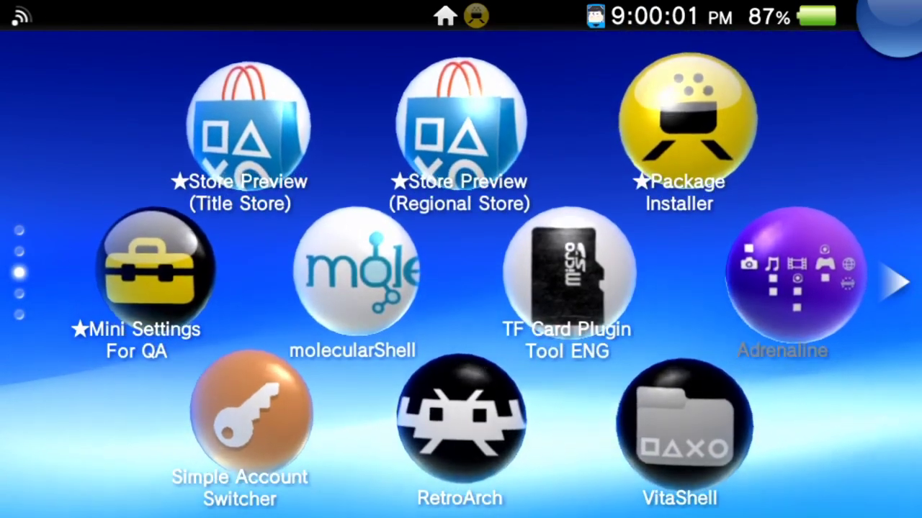
pyautogui.scroll(6, 461, 288)
pyautogui.click(679, 411)
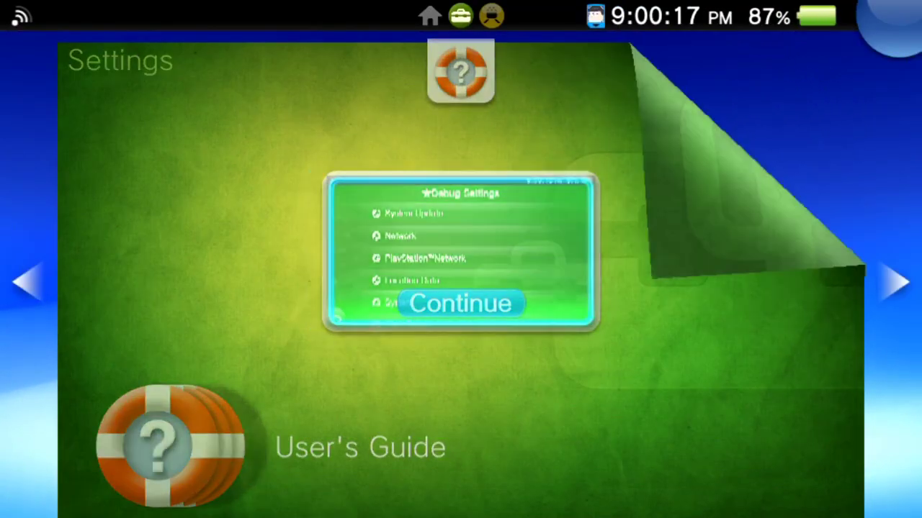
# - Open the Store Preview (Regional Store) start page and close it without starting the app
pyautogui.scroll(-4, 461, 274)
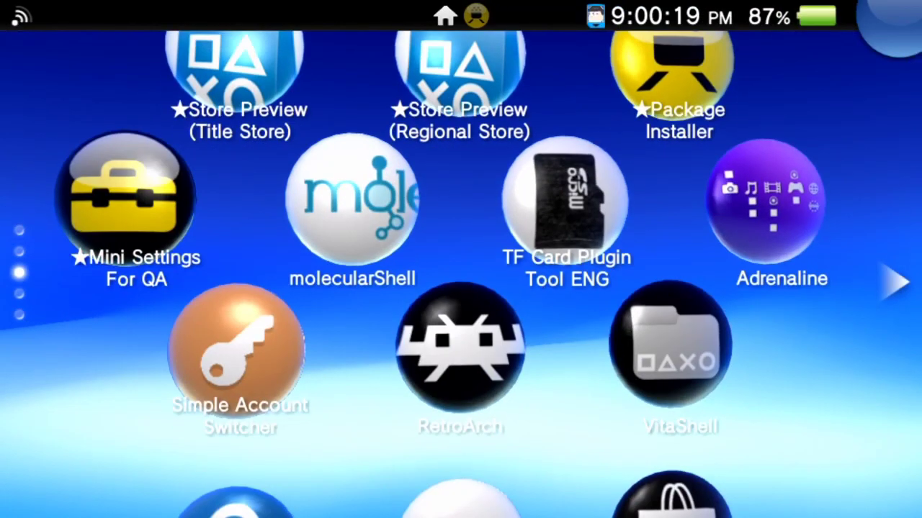
pyautogui.scroll(3, 461, 274)
pyautogui.scroll(-3, 461, 274)
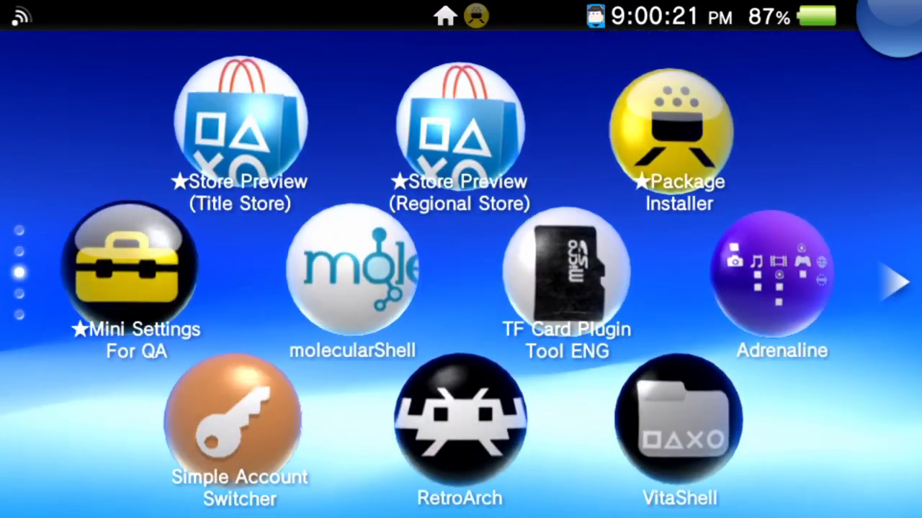
pyautogui.click(459, 120)
pyautogui.moveTo(853, 65); pyautogui.dragTo(288, 403)
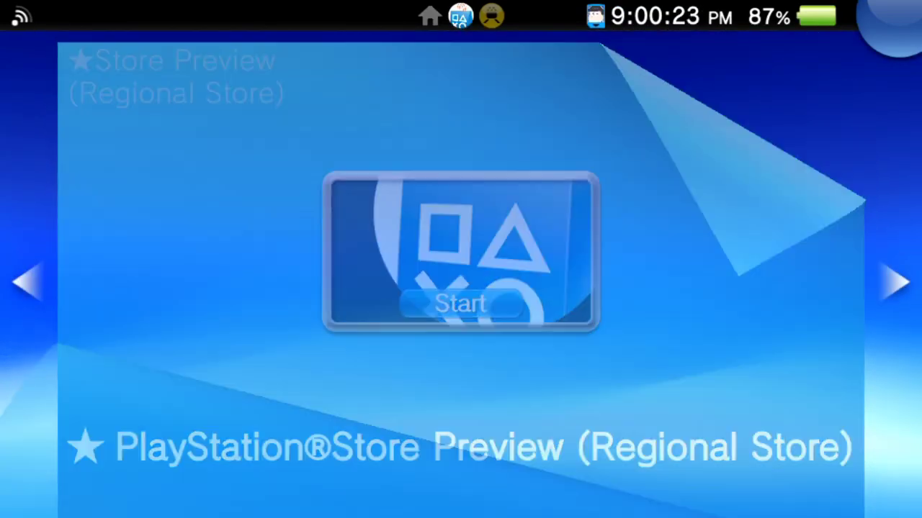
# - Look through the home screen pages of installed system, homebrew and game apps, down to the last page
pyautogui.scroll(-3, 461, 274)
pyautogui.scroll(-5, 461, 274)
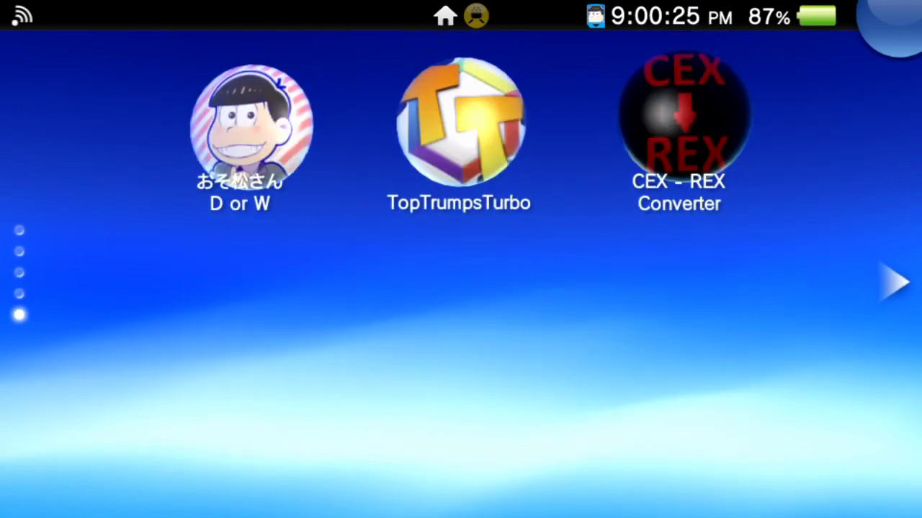
pyautogui.scroll(3, 460, 274)
pyautogui.scroll(-1, 460, 274)
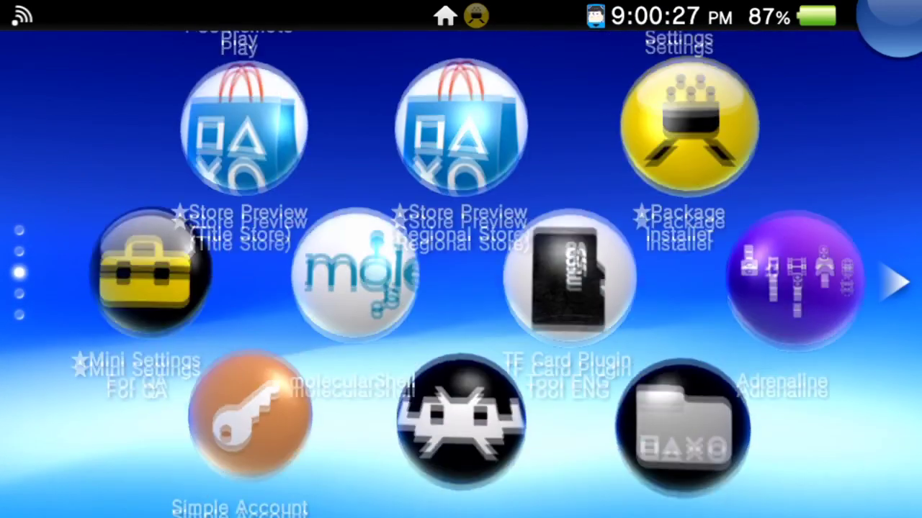
pyautogui.scroll(-2, 460, 274)
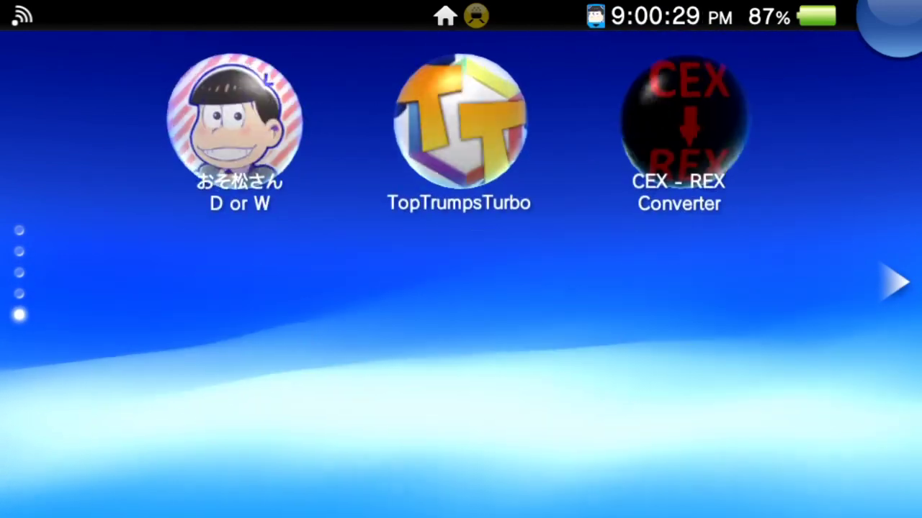
pyautogui.scroll(1, 461, 273)
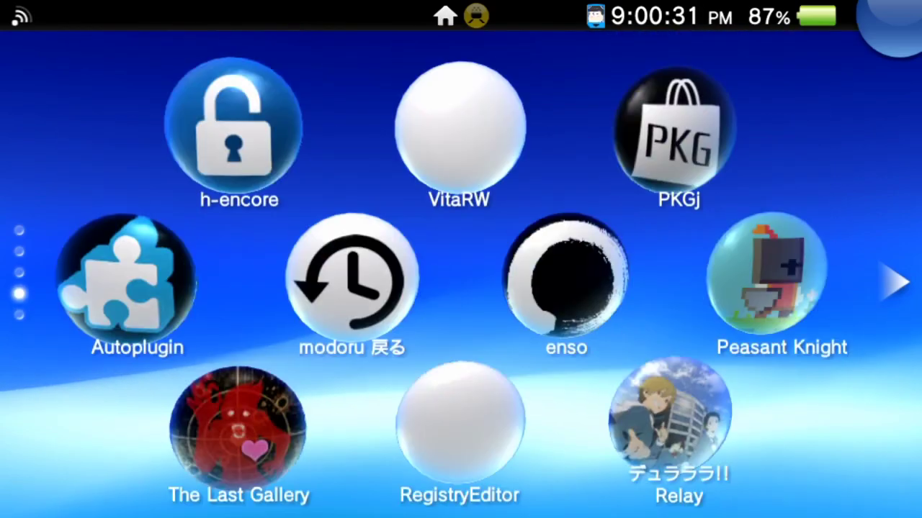
pyautogui.scroll(-1, 461, 274)
pyautogui.scroll(1, 461, 273)
pyautogui.scroll(-1, 461, 273)
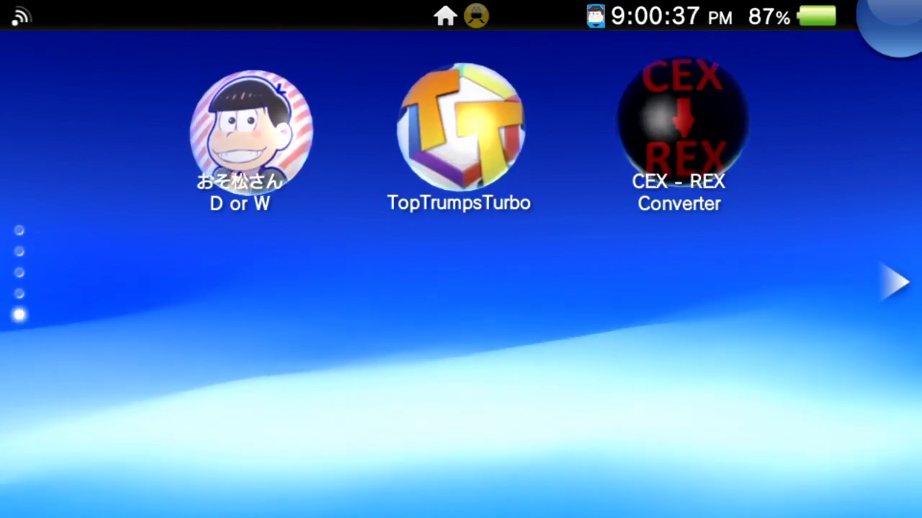
# - Put the home screen in edit mode and open the Debug Utility options for おそ松さん D or W
pyautogui.click(679, 126)
pyautogui.click(324, 134)
pyautogui.click(324, 134)
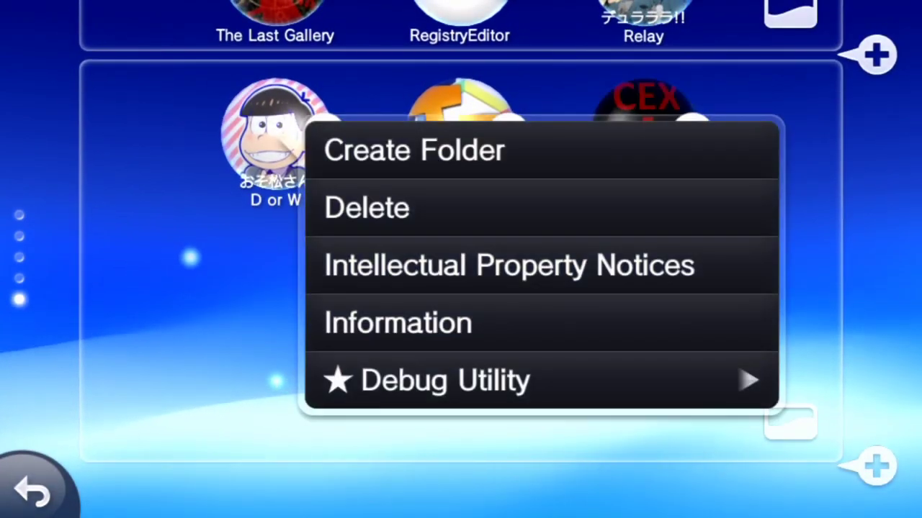
pyautogui.click(442, 380)
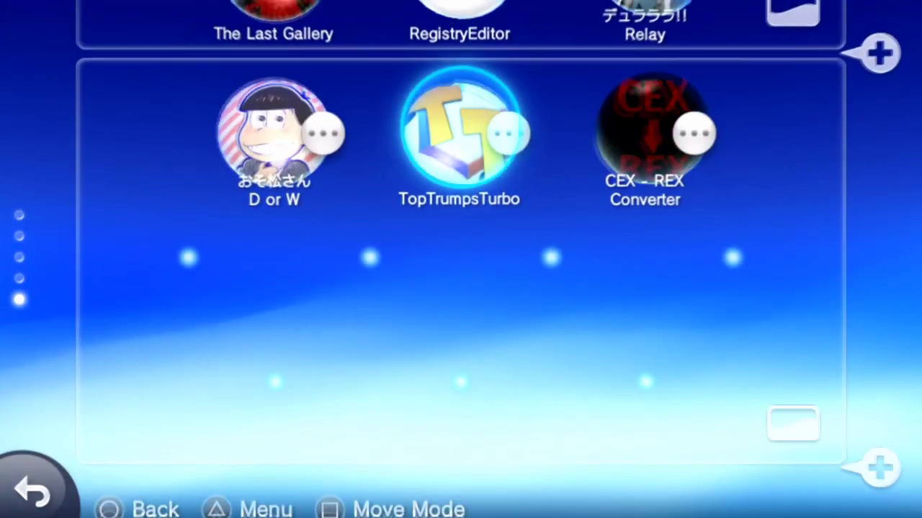
# - View the Debug Utility options for TopTrumpsTurbo, and leave the home screen's edit mode
pyautogui.press('t')
pyautogui.press('Up')
pyautogui.press('Return')
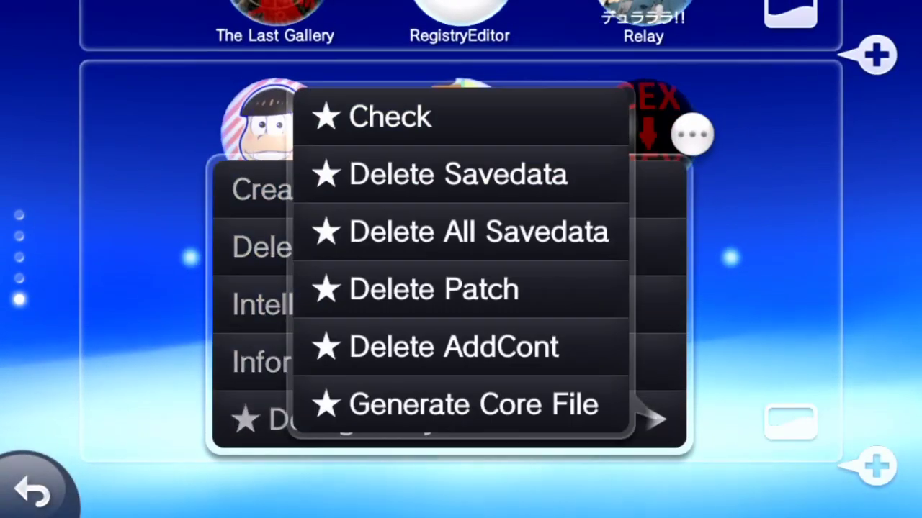
pyautogui.press('Return')
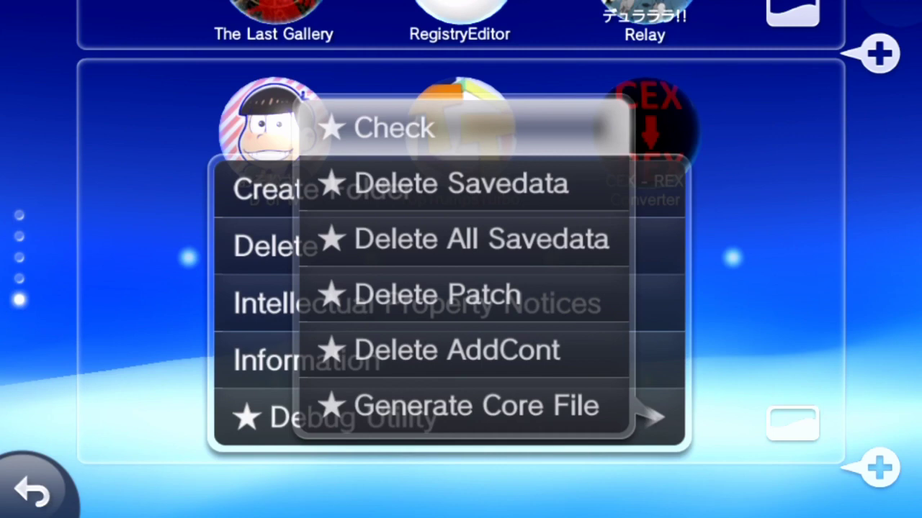
pyautogui.press('Escape')
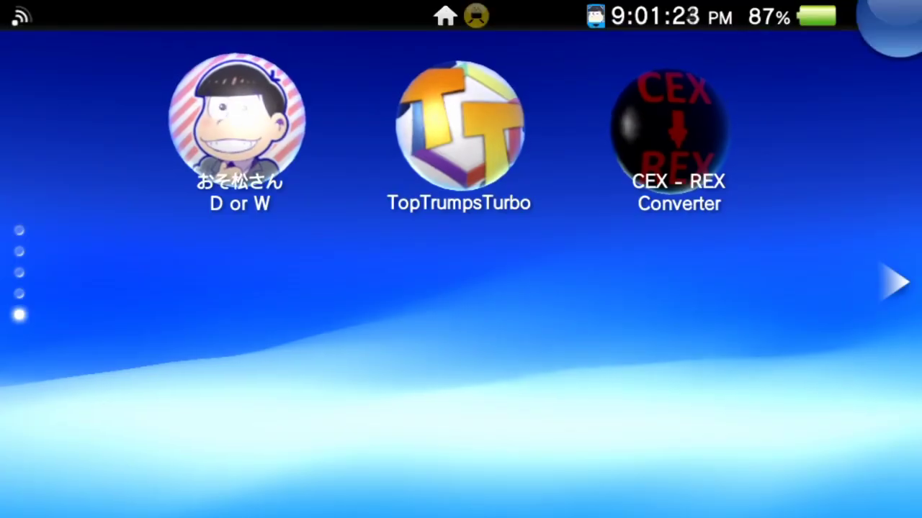
# - Open CEX - REX Converter to view its TESTKIT install and uninstall options, and return to the home screen
pyautogui.scroll(2, 460, 274)
pyautogui.scroll(1, 460, 288)
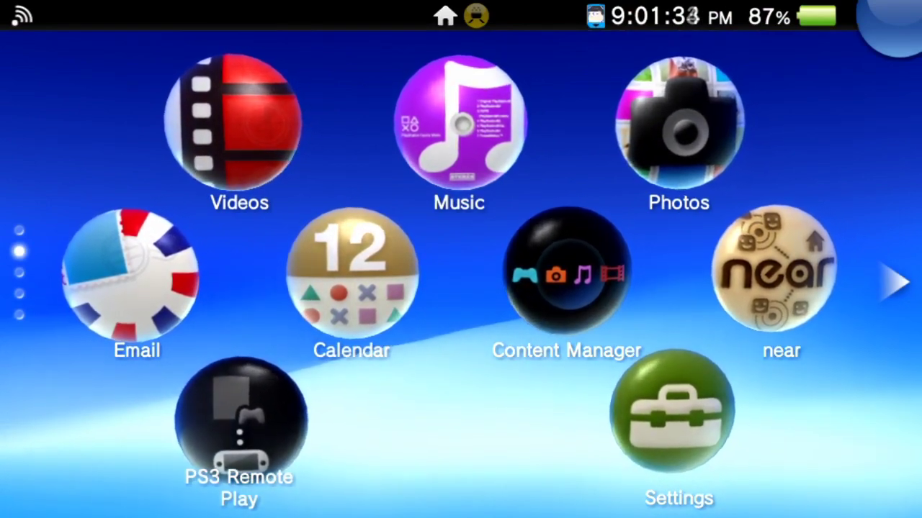
pyautogui.scroll(3, 461, 273)
pyautogui.scroll(-6, 460, 274)
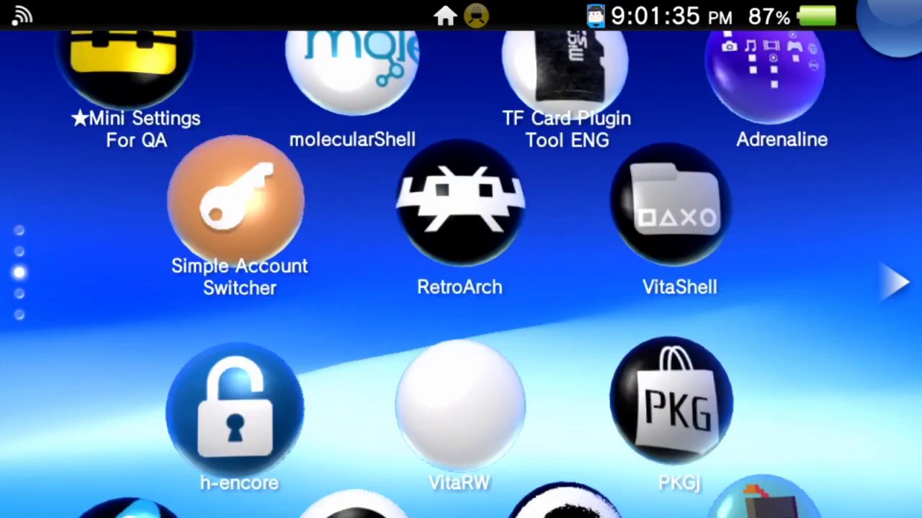
pyautogui.scroll(-5, 461, 288)
pyautogui.click(679, 134)
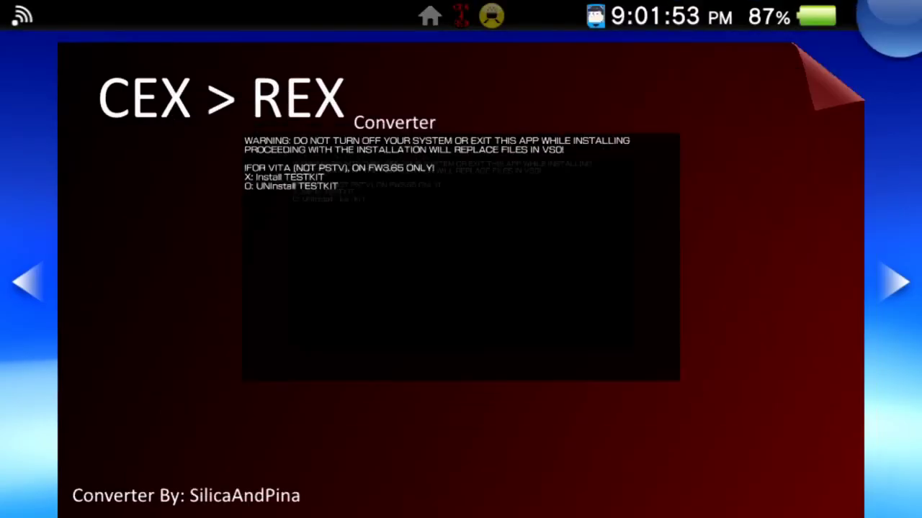
pyautogui.press('Home')
pyautogui.scroll(3, 461, 281)
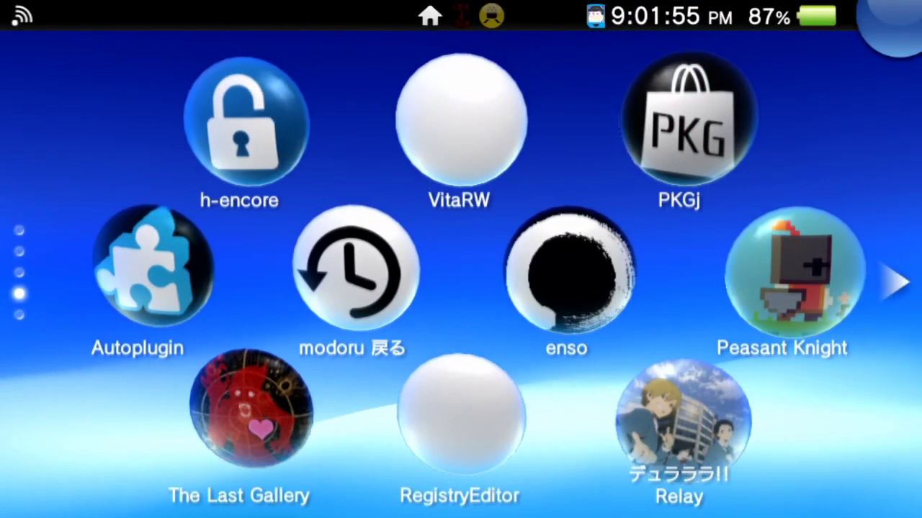
pyautogui.scroll(1, 461, 288)
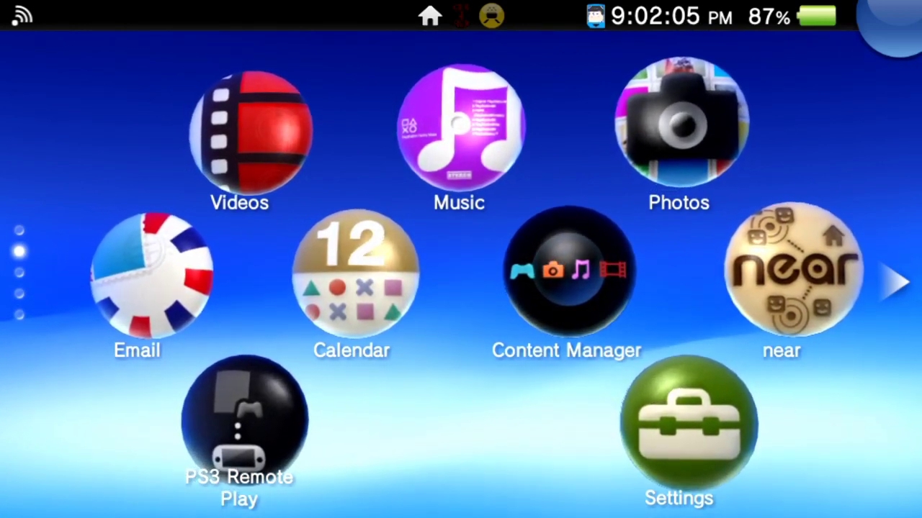
pyautogui.scroll(-5, 460, 288)
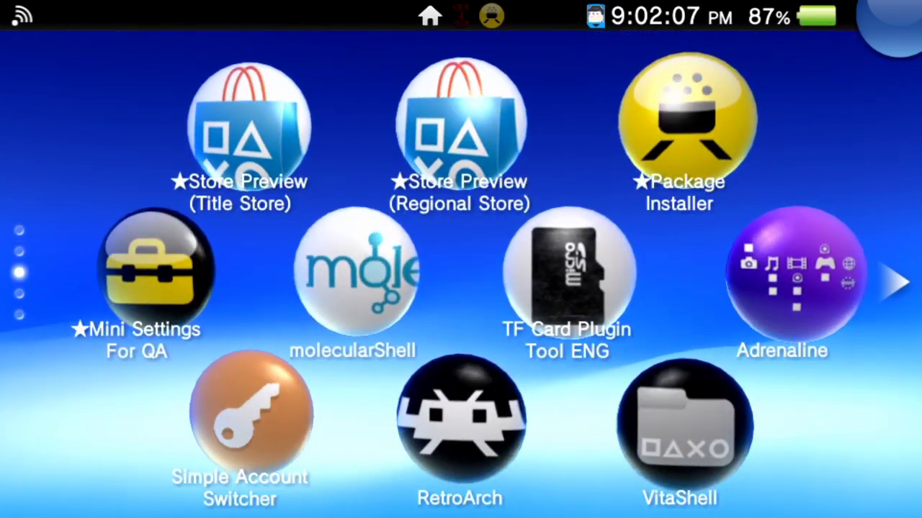